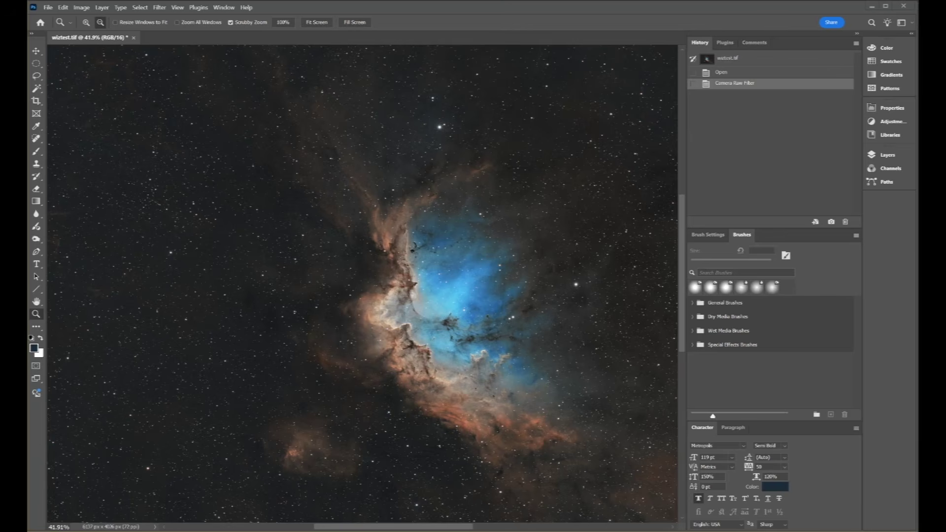
# Open the nebula image in the Camera Raw Filter and raise the Oranges saturation to +48 in the Color Mixer
pyautogui.click(159, 8)
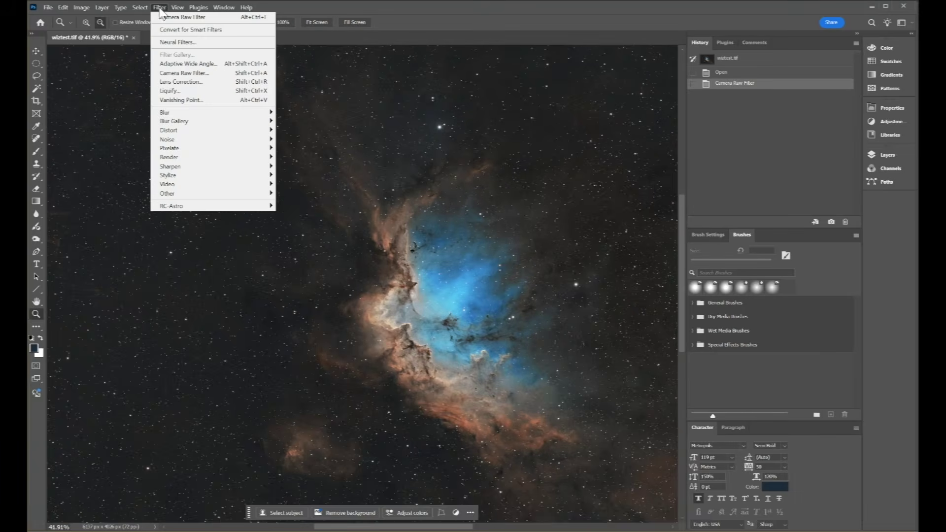
pyautogui.click(187, 74)
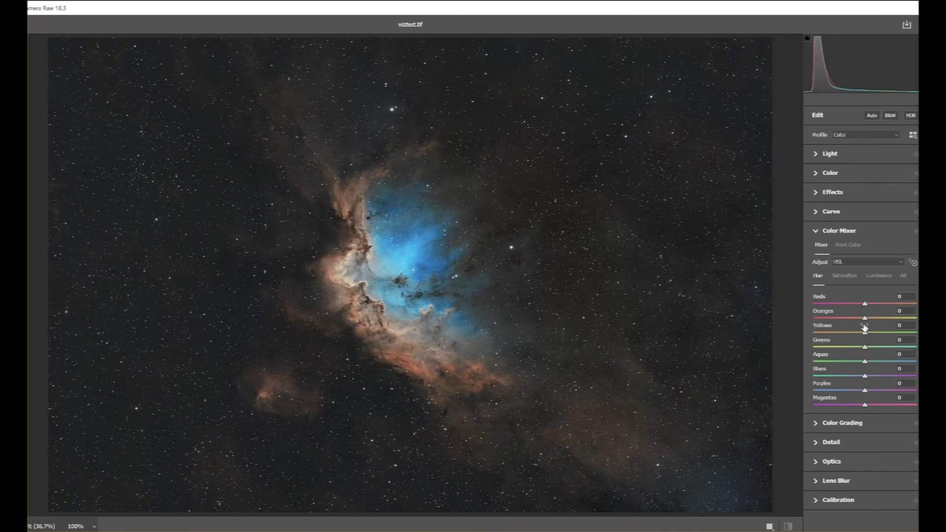
pyautogui.click(850, 279)
pyautogui.click(880, 280)
pyautogui.click(842, 280)
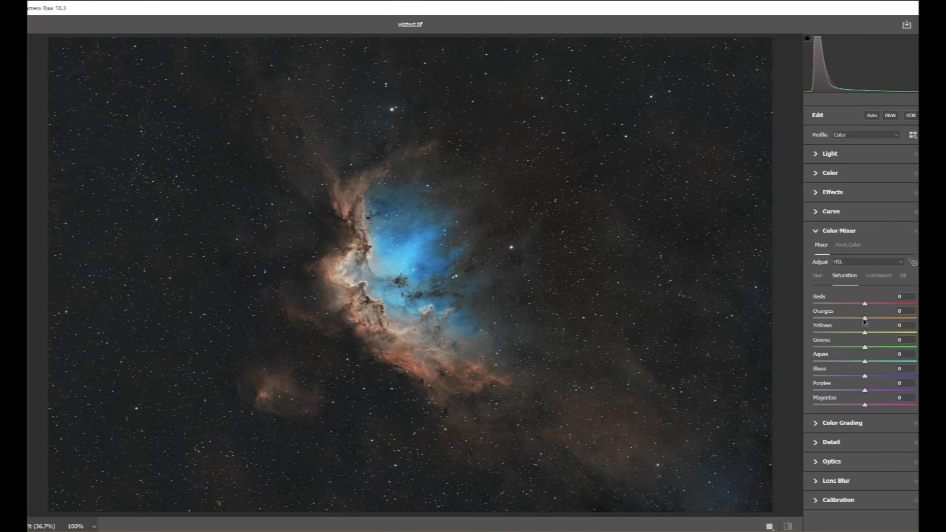
pyautogui.moveTo(866, 322); pyautogui.dragTo(891, 325)
# Set the Color Mixer luminance to +12 for Oranges and -12 for Blues
pyautogui.click(887, 279)
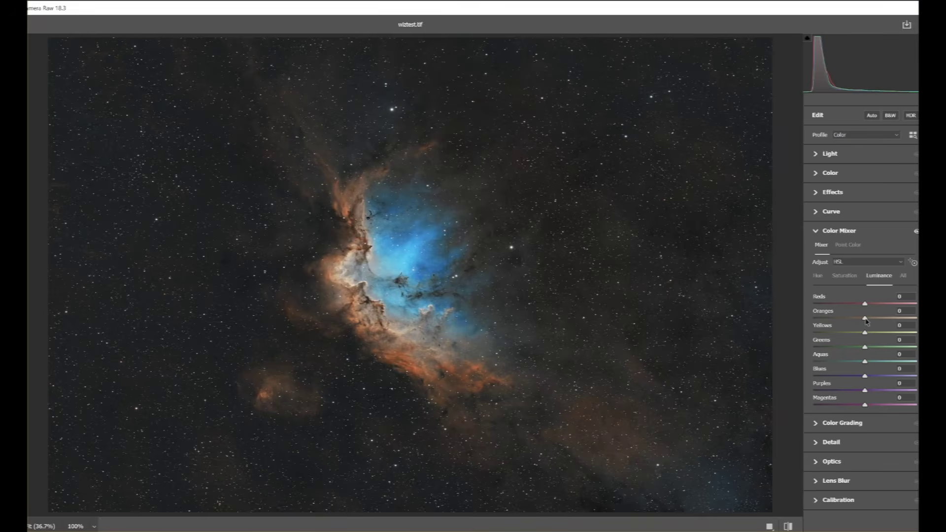
pyautogui.moveTo(866, 320)
pyautogui.mouseDown()
pyautogui.moveTo(881, 319)
pyautogui.moveTo(850, 318)
pyautogui.moveTo(872, 319)
pyautogui.mouseUp()
pyautogui.moveTo(864, 376)
pyautogui.mouseDown()
pyautogui.moveTo(875, 379)
pyautogui.moveTo(860, 379)
pyautogui.mouseUp()
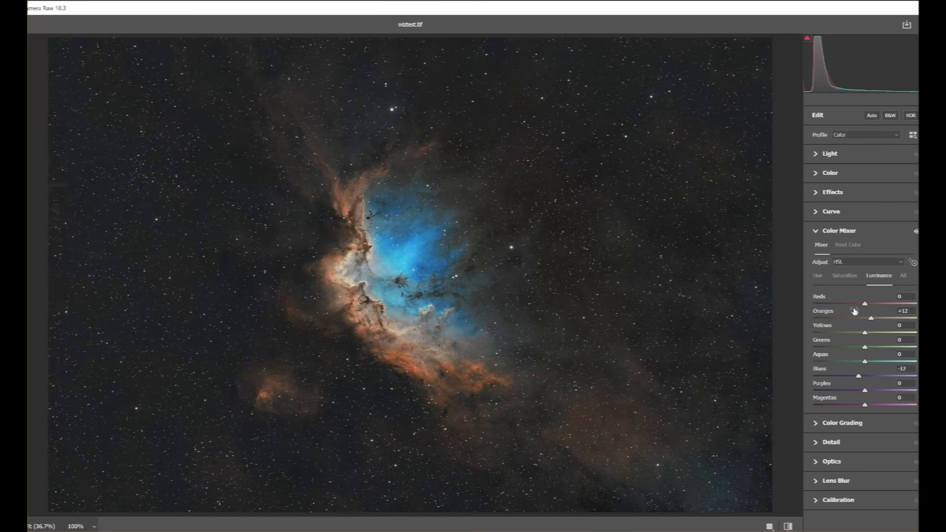
# Set the Blues saturation to +27 and shift the hue of Aquas to +28 and Blues to +14
pyautogui.click(845, 276)
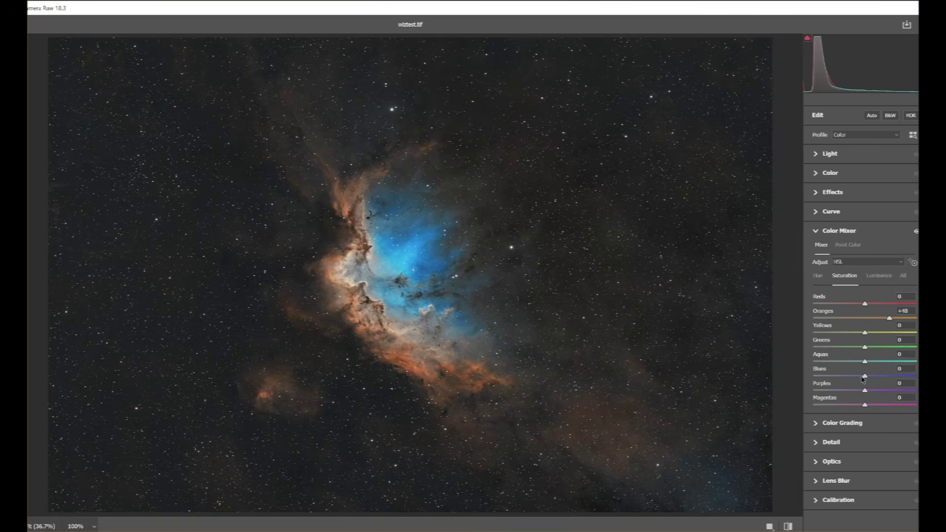
pyautogui.moveTo(864, 376); pyautogui.dragTo(878, 375)
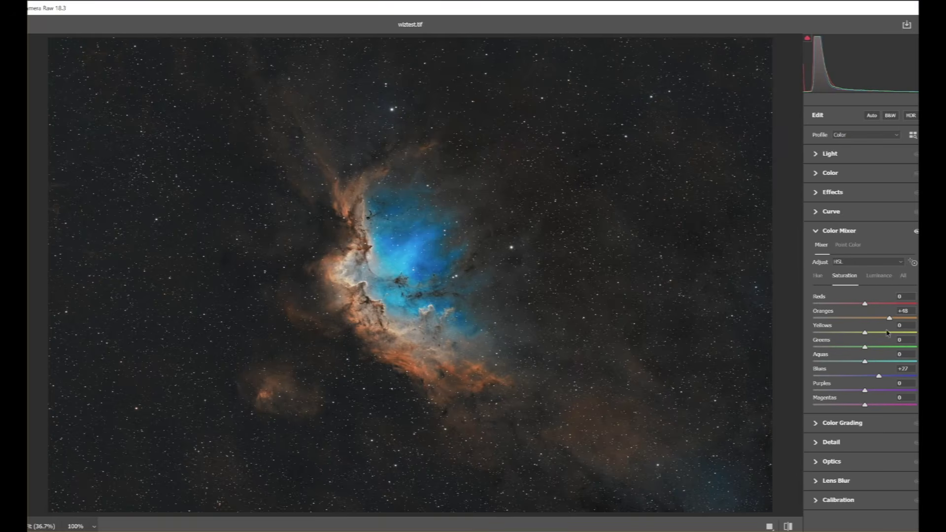
pyautogui.click(817, 276)
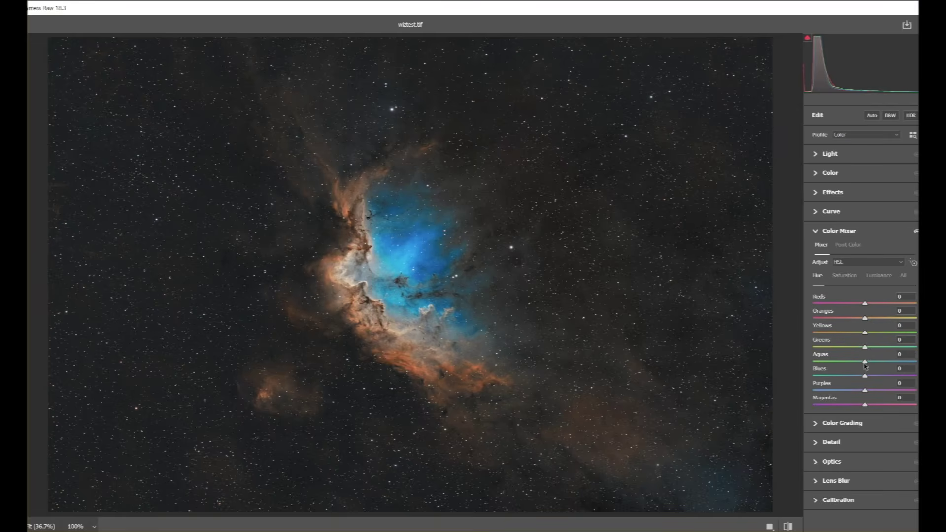
pyautogui.moveTo(865, 362)
pyautogui.mouseDown()
pyautogui.moveTo(838, 362)
pyautogui.moveTo(892, 363)
pyautogui.moveTo(867, 363)
pyautogui.moveTo(888, 363)
pyautogui.moveTo(871, 377)
pyautogui.mouseUp()
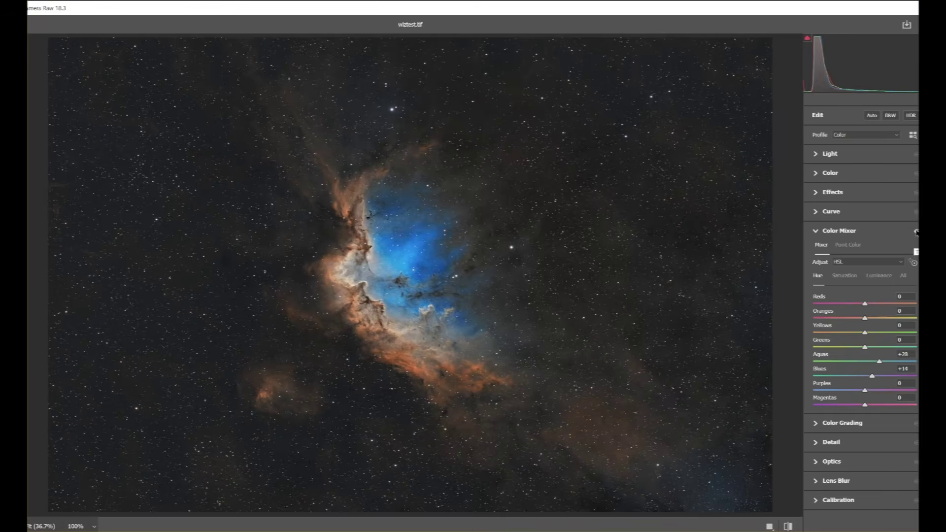
# Compare the image with and without the Color Mixer adjustments by toggling their visibility several times
pyautogui.click(916, 231)
pyautogui.click(915, 231)
pyautogui.click(916, 231)
pyautogui.click(915, 231)
pyautogui.click(916, 231)
pyautogui.click(915, 232)
pyautogui.click(916, 231)
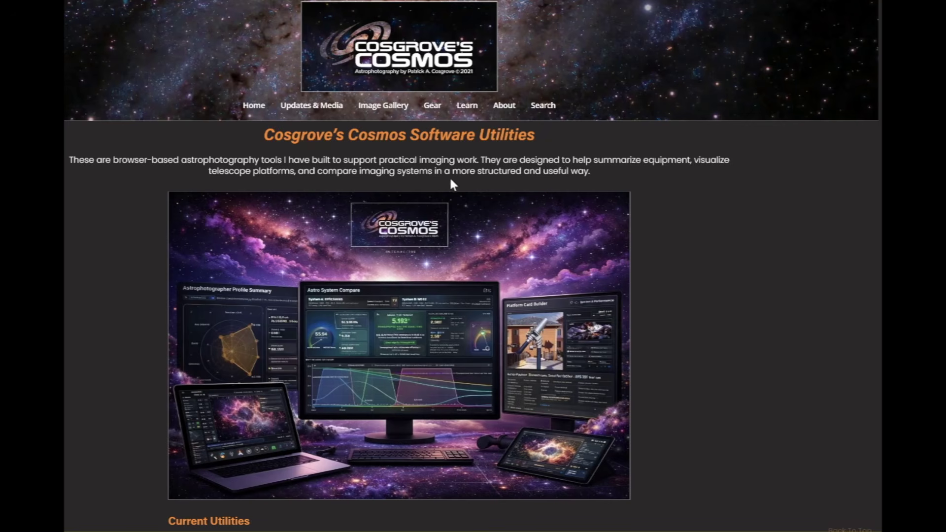
# On the Cosgrove's Cosmos utilities web page, open Astro Color Mixer and review its description, usage notes and embedded tool
pyautogui.scroll(-7, 454, 182)
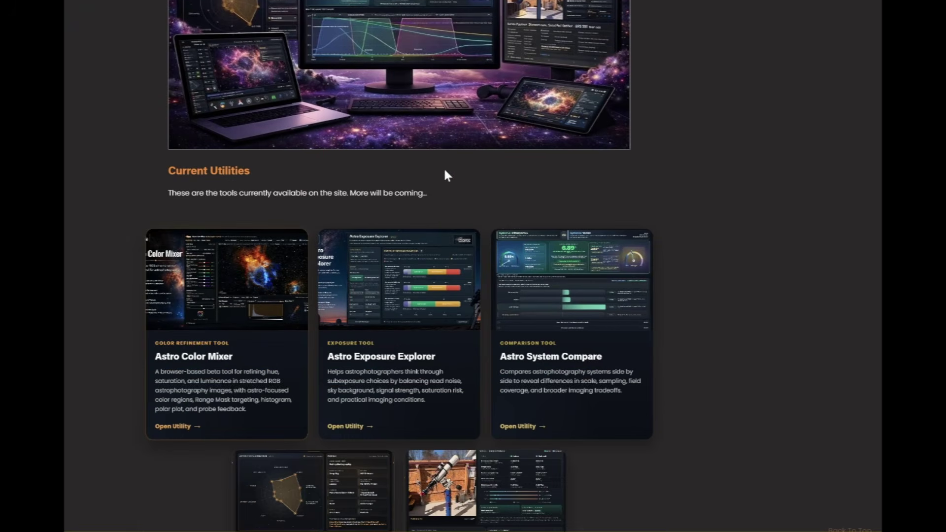
pyautogui.click(221, 338)
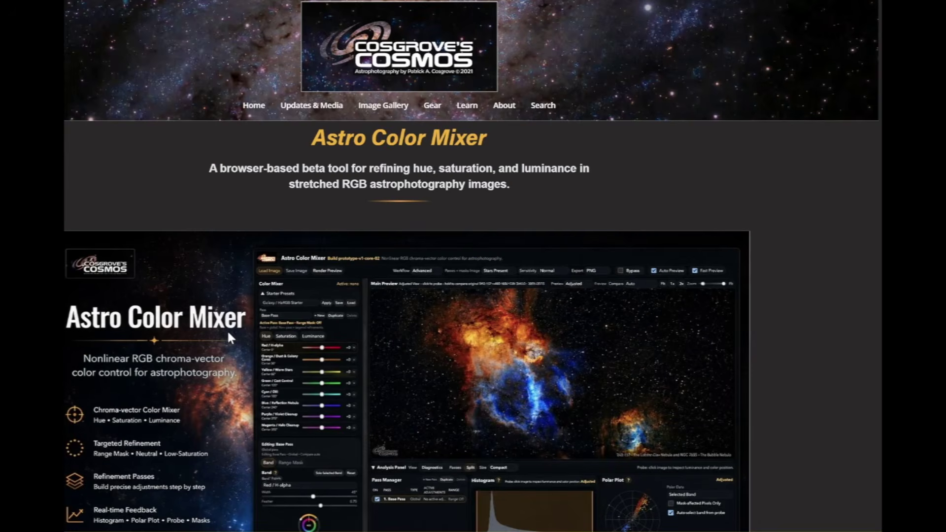
pyautogui.scroll(-7, 552, 283)
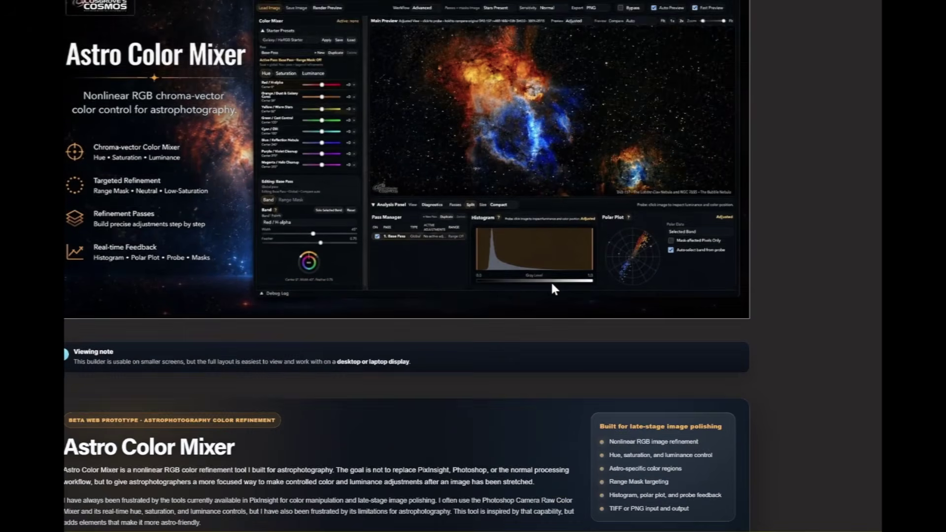
pyautogui.scroll(-3, 552, 283)
pyautogui.scroll(-3, 545, 284)
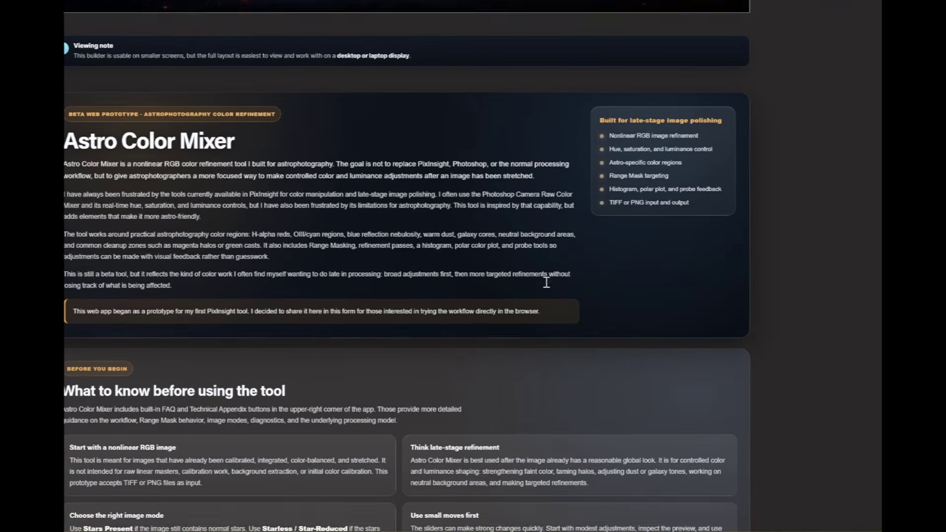
pyautogui.scroll(-8, 544, 284)
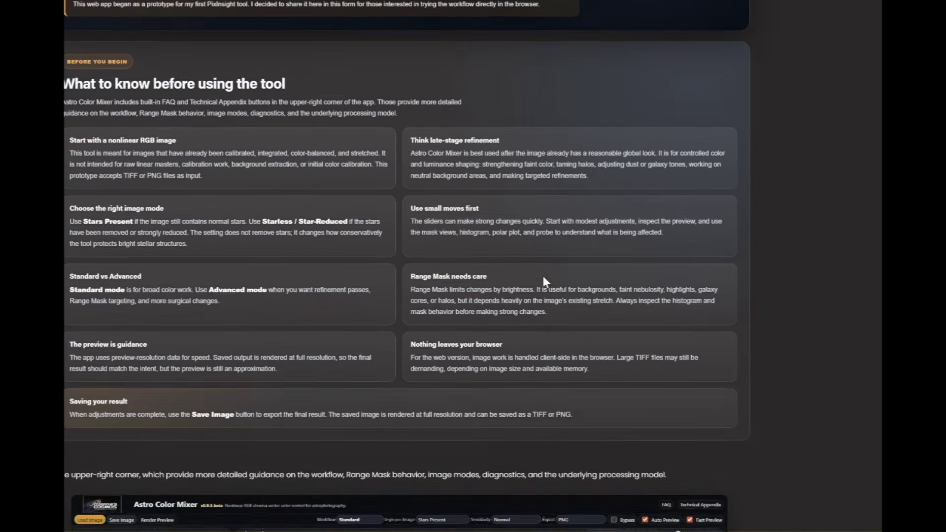
pyautogui.scroll(-3, 543, 281)
pyautogui.scroll(-2, 542, 275)
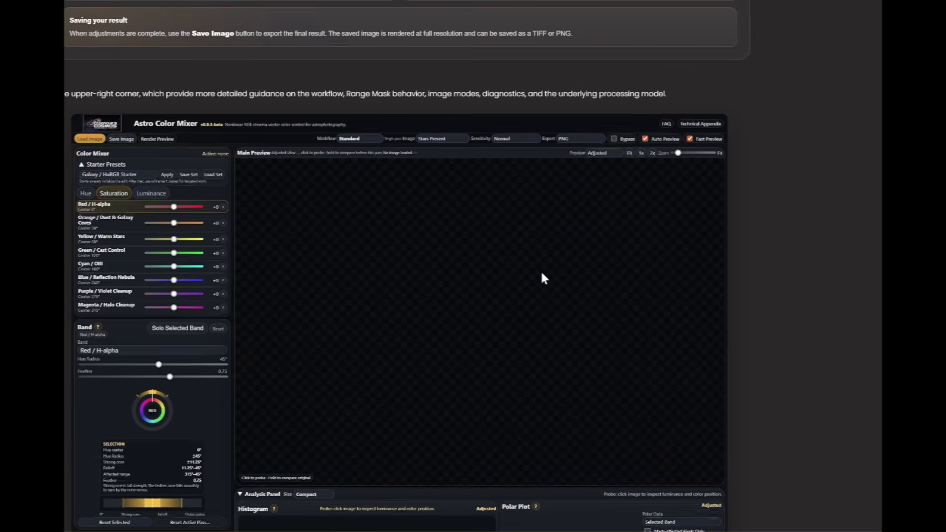
pyautogui.scroll(-1, 542, 274)
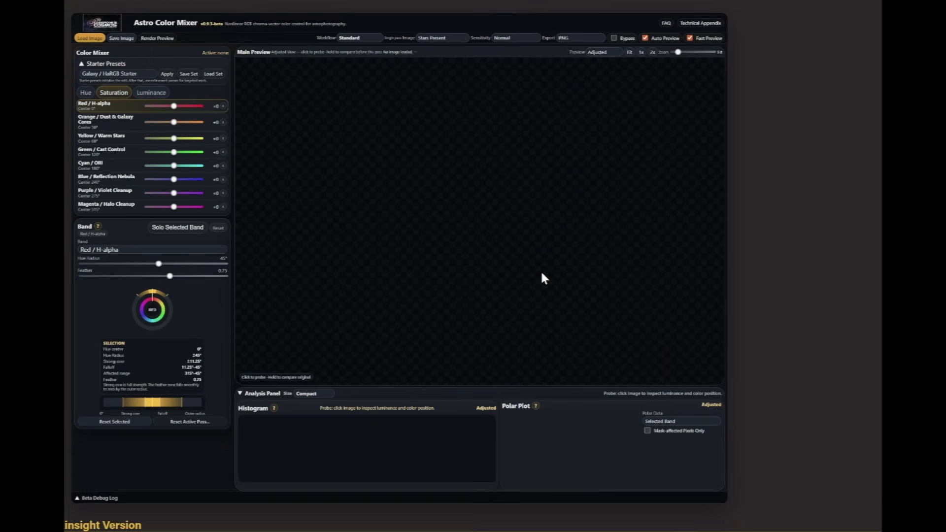
pyautogui.click(542, 274)
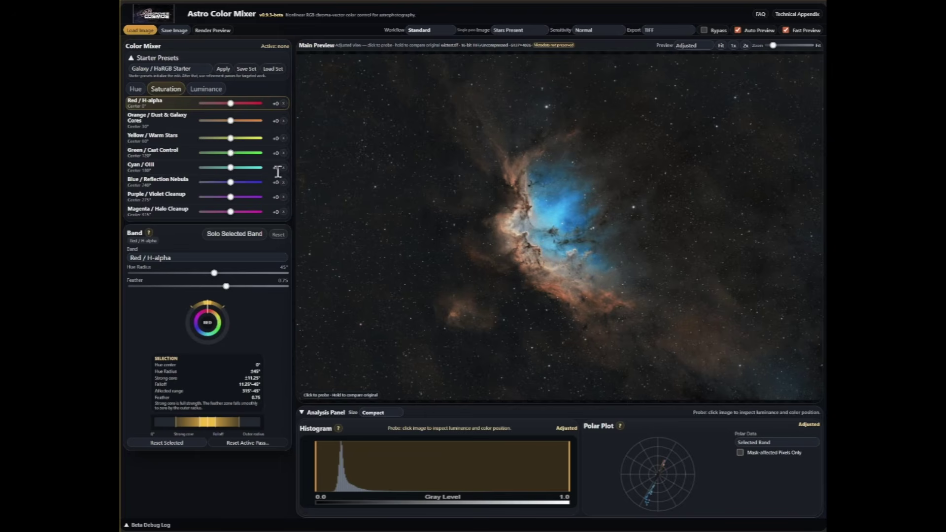
# Look through the hue, saturation and luminance controls of the web-based Astro Color Mixer
pyautogui.click(136, 90)
pyautogui.click(162, 94)
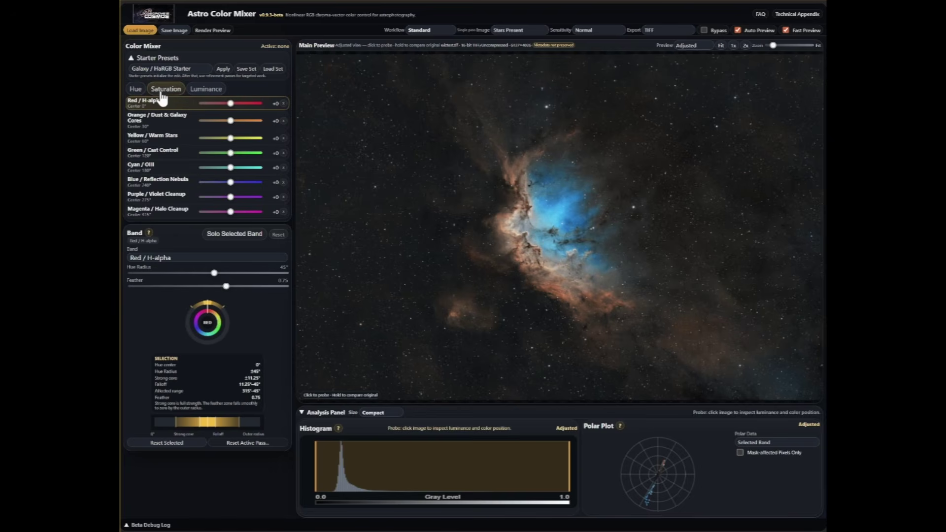
pyautogui.click(202, 94)
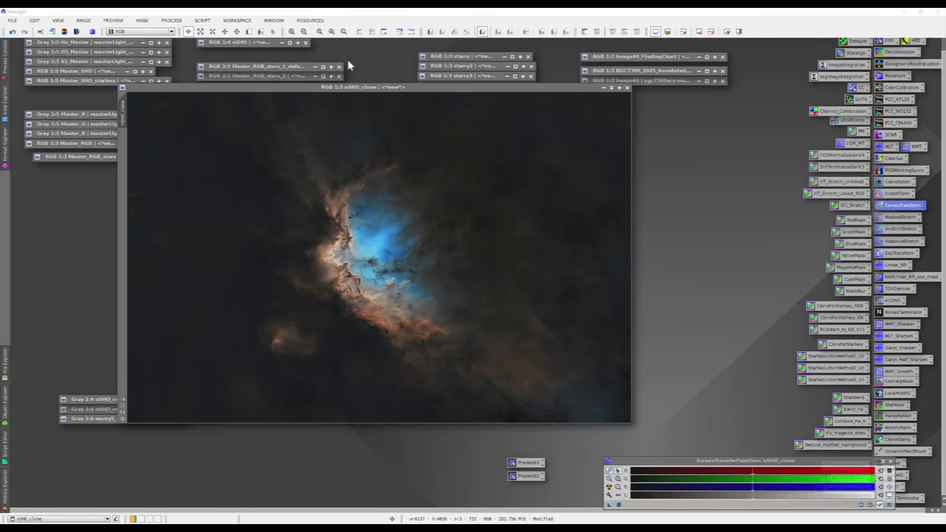
# In PixInsight, launch the Cosgrove's Cosmos Astro Color Mixer script for the nSHO_clone image
pyautogui.click(202, 21)
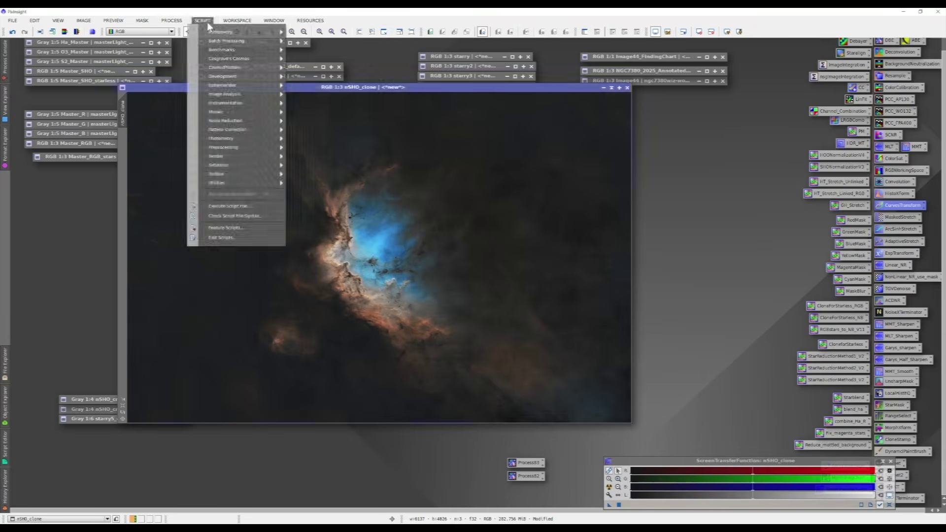
pyautogui.moveTo(237, 59)
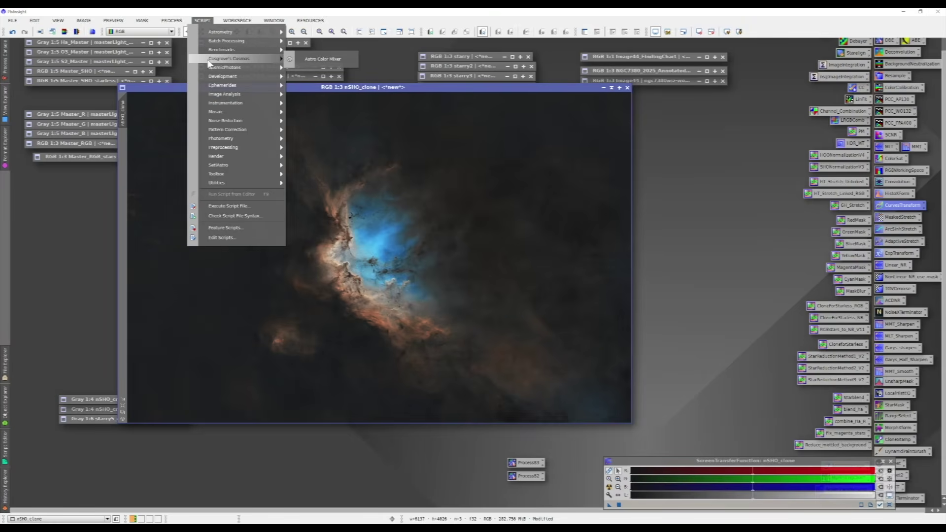
pyautogui.click(324, 58)
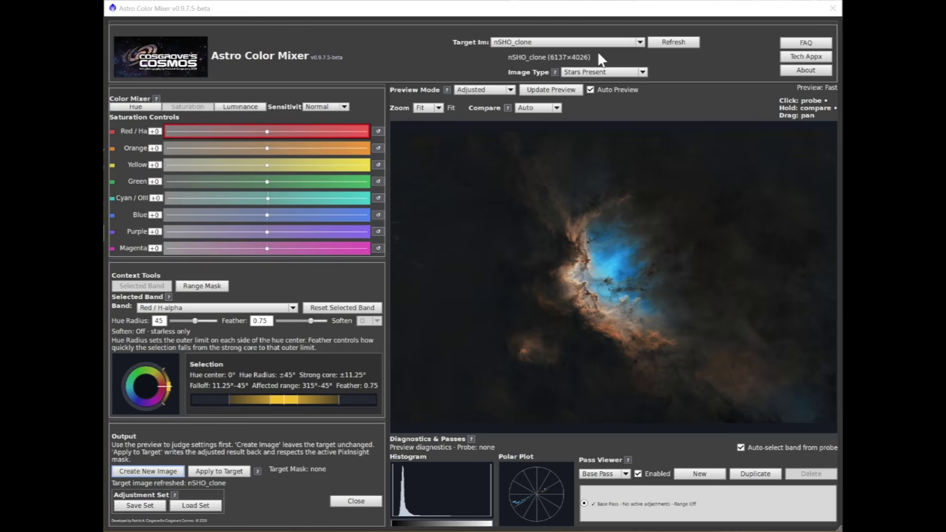
# Review the available target images, keep nSHO_clone as target, and set the image type to Starless / Star-Reduced
pyautogui.click(638, 44)
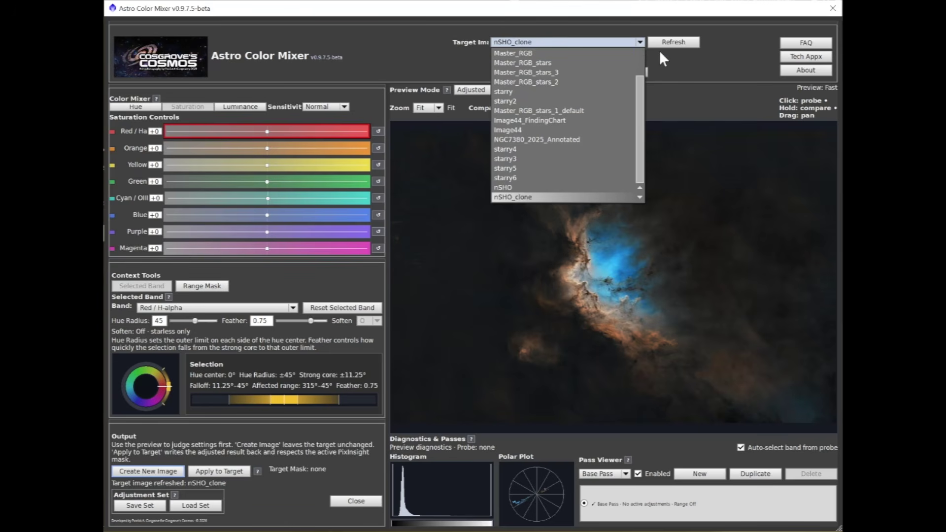
pyautogui.click(731, 44)
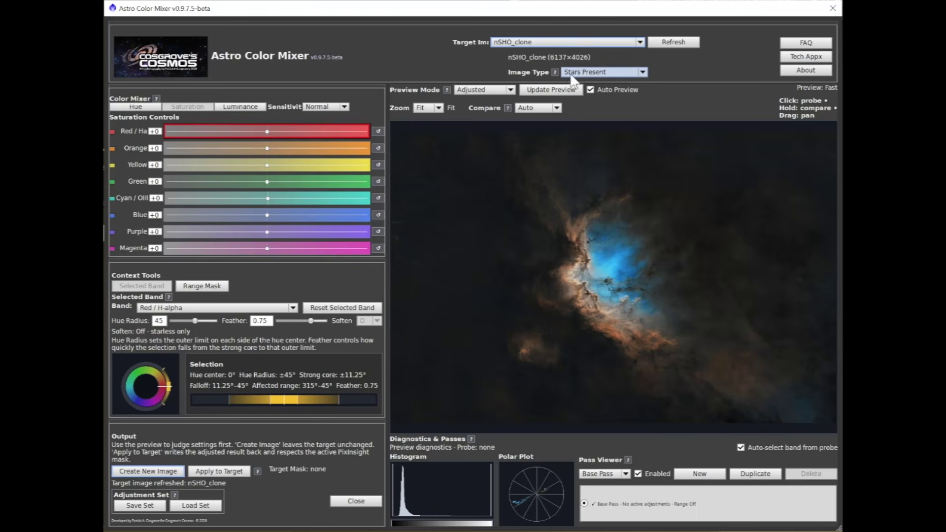
pyautogui.click(642, 73)
pyautogui.click(635, 90)
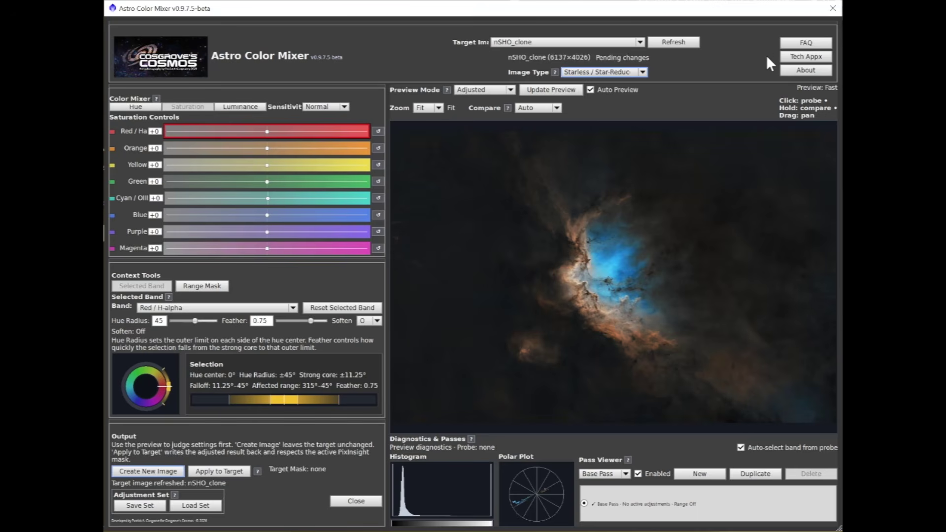
# Open the FAQ & Practical Guide, skim through its sections, and close it
pyautogui.click(805, 43)
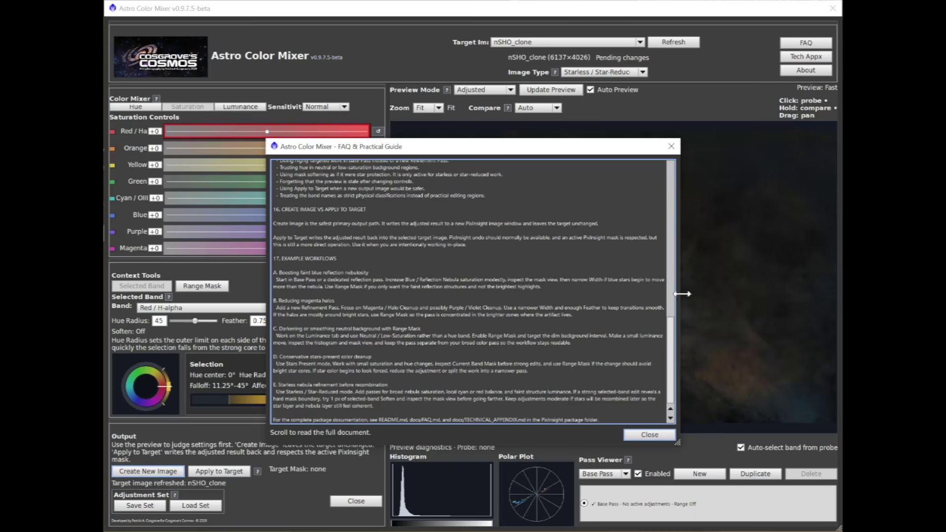
pyautogui.scroll(1, 677, 354)
pyautogui.moveTo(675, 350); pyautogui.dragTo(679, 185)
pyautogui.scroll(-4, 566, 231)
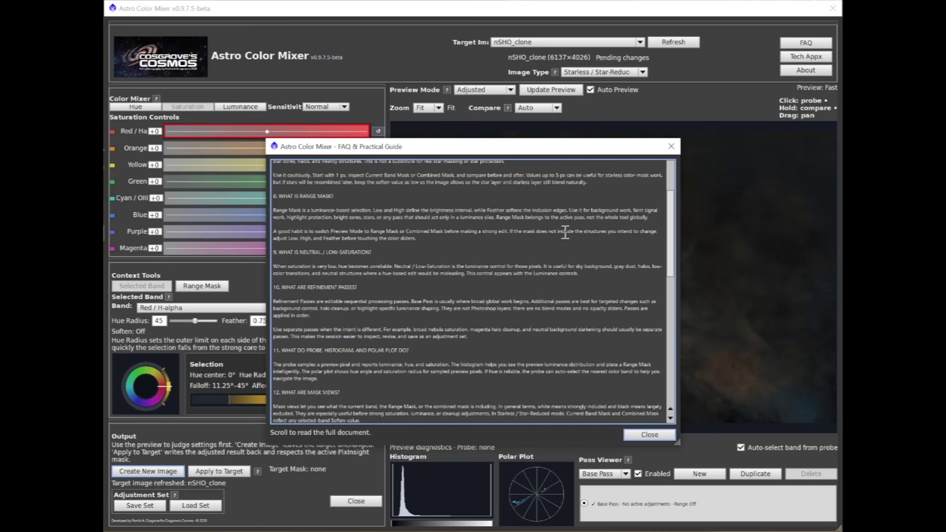
pyautogui.click(635, 434)
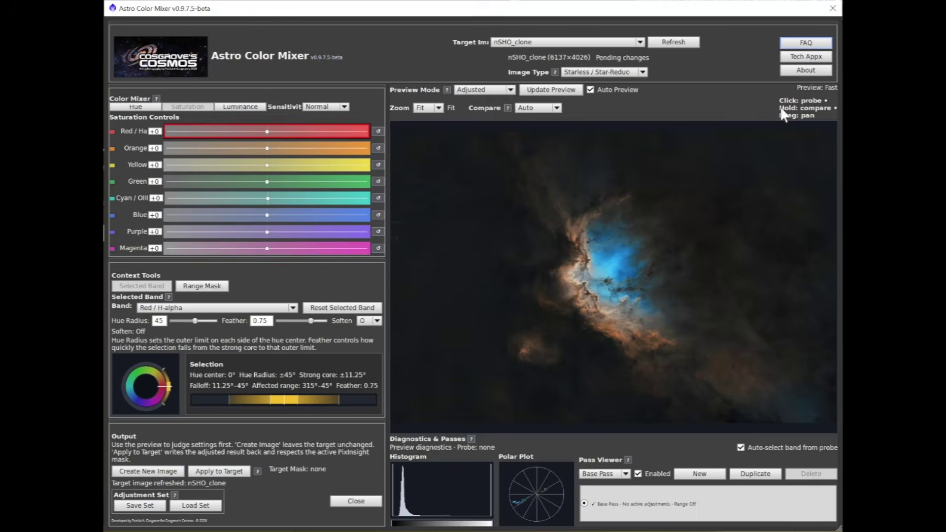
# View the Technical Appendix and the About information of Astro Color Mixer, closing each one after viewing
pyautogui.click(806, 57)
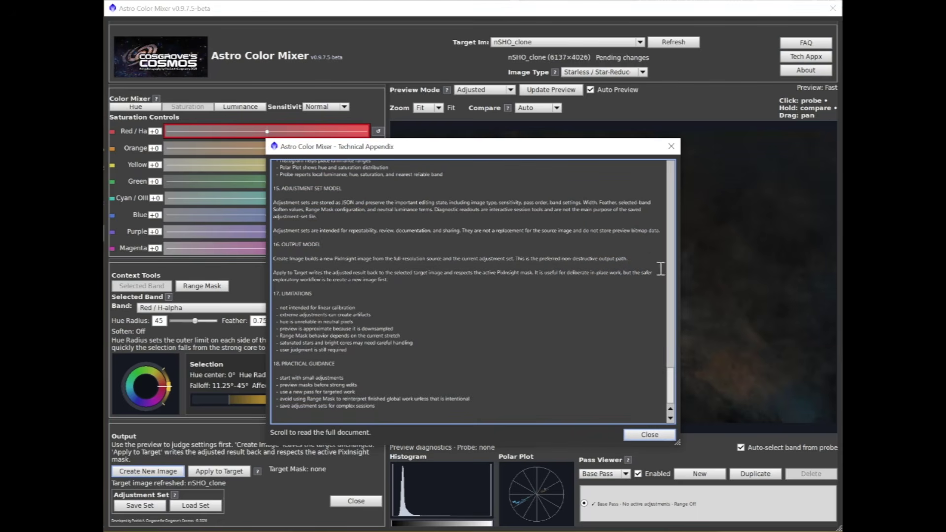
pyautogui.moveTo(671, 377)
pyautogui.mouseDown()
pyautogui.moveTo(694, 309)
pyautogui.moveTo(698, 173)
pyautogui.moveTo(689, 170)
pyautogui.moveTo(670, 207)
pyautogui.moveTo(669, 395)
pyautogui.mouseUp()
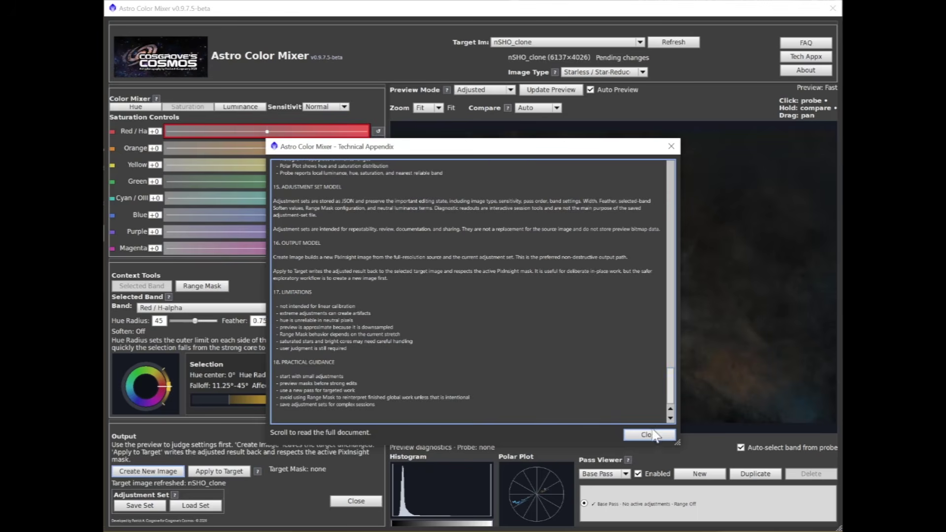
pyautogui.click(648, 434)
pyautogui.click(800, 72)
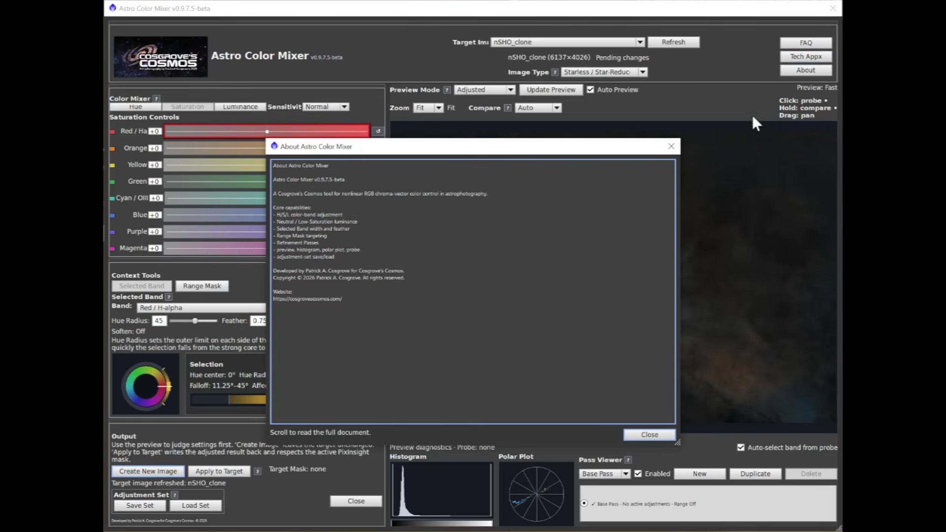
pyautogui.click(658, 436)
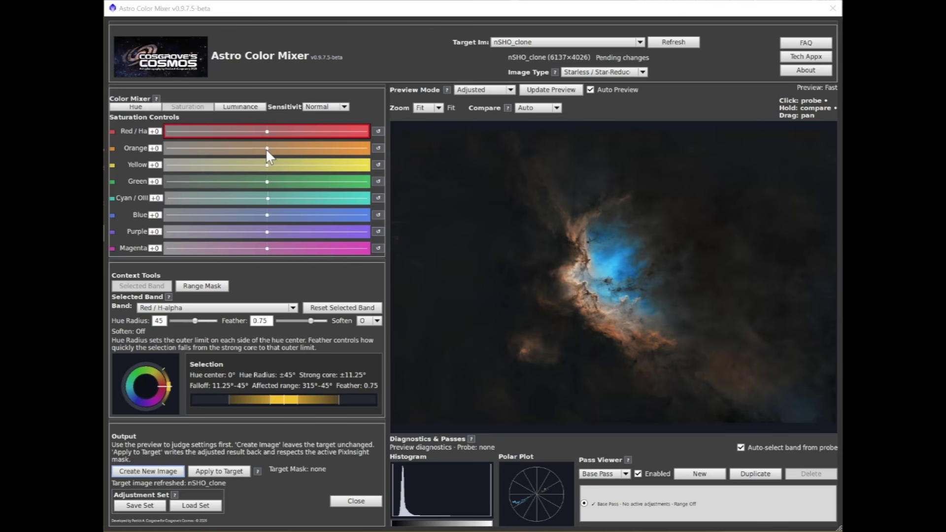
# Try raising the Orange saturation to +51, and reset the Orange band
pyautogui.moveTo(267, 149); pyautogui.dragTo(352, 149)
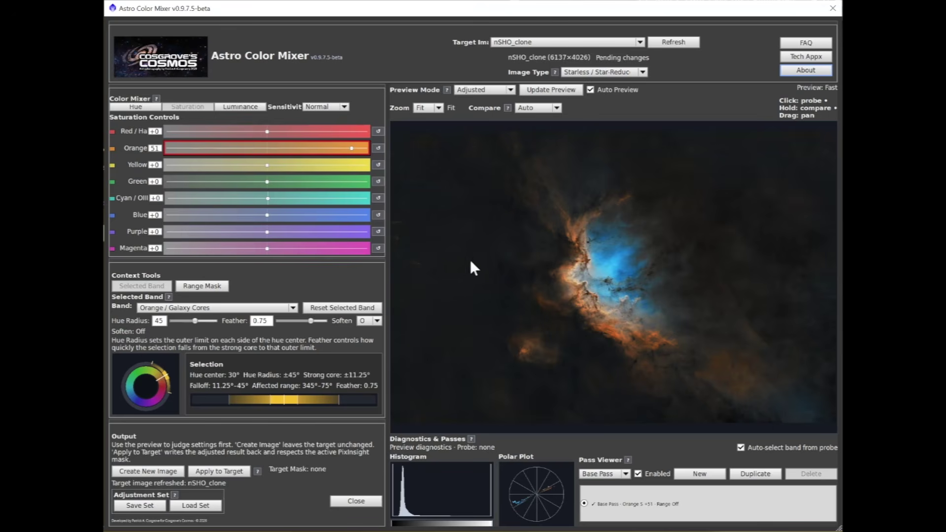
pyautogui.click(378, 148)
# View the Hue controls, return to the Saturation controls, and set the slider sensitivity to Advanced
pyautogui.click(144, 108)
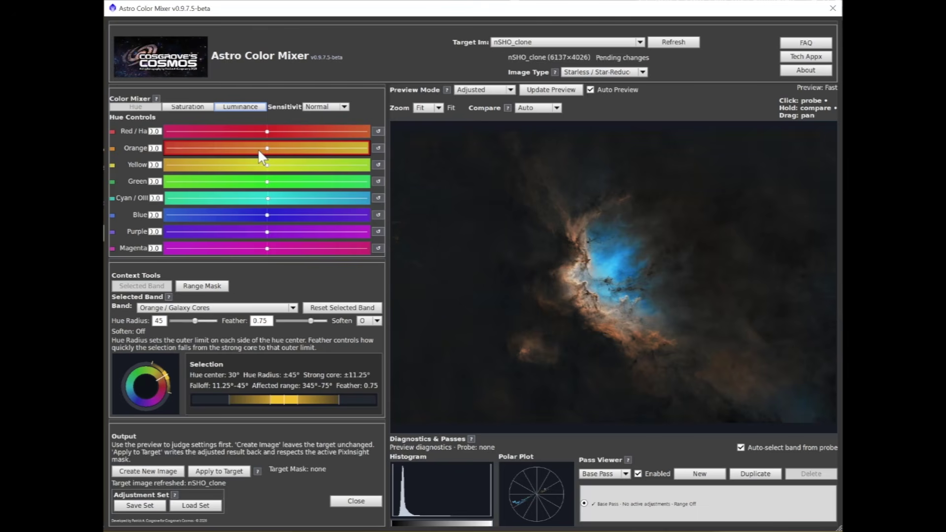
pyautogui.click(187, 107)
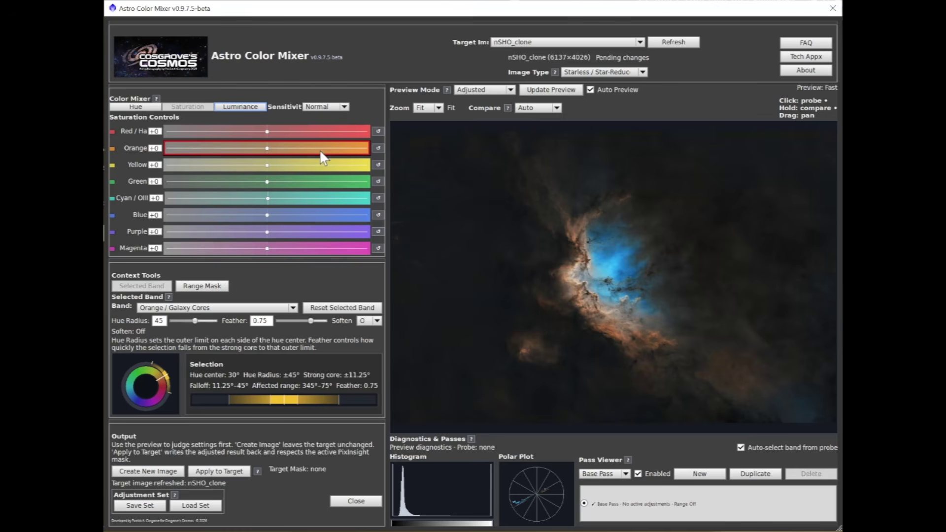
pyautogui.click(345, 107)
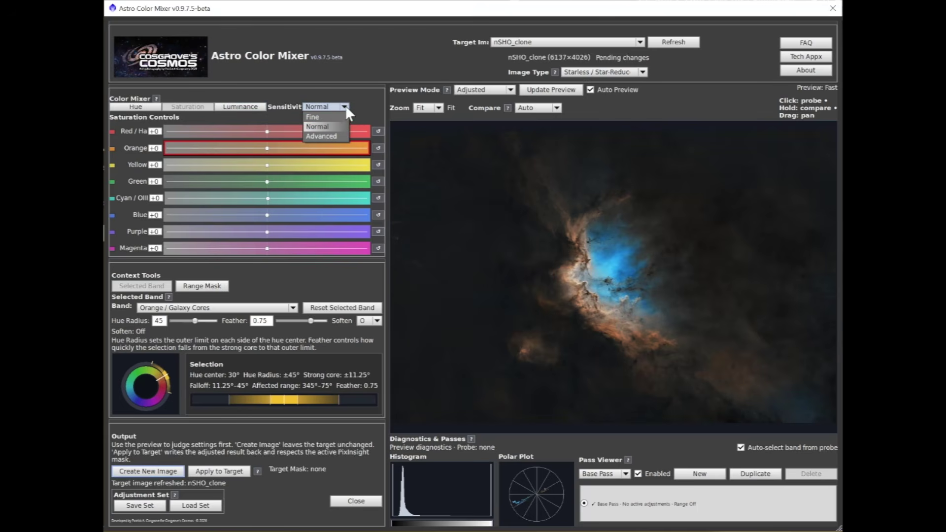
pyautogui.click(333, 135)
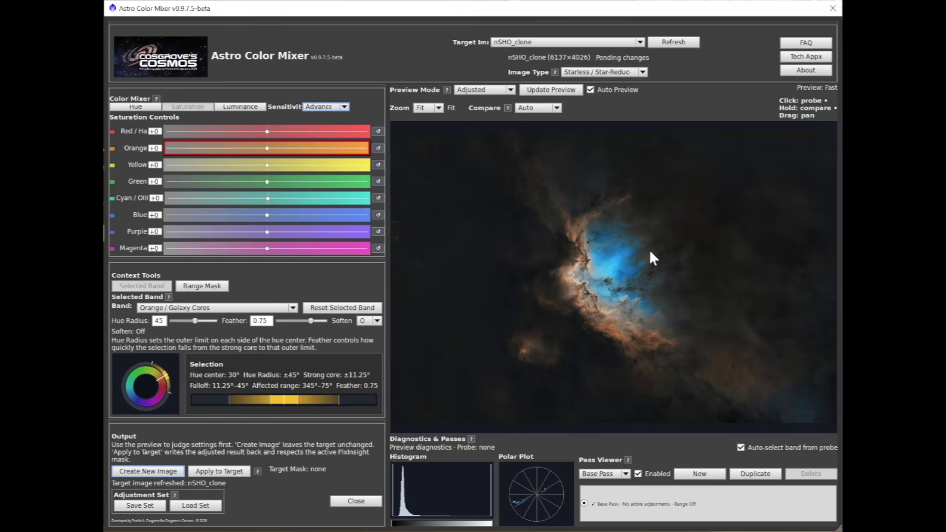
# Probe the blue core and orange rim, set saturation to Orange +63, Yellow +59 and Red +22, and compare the preview
pyautogui.click(612, 261)
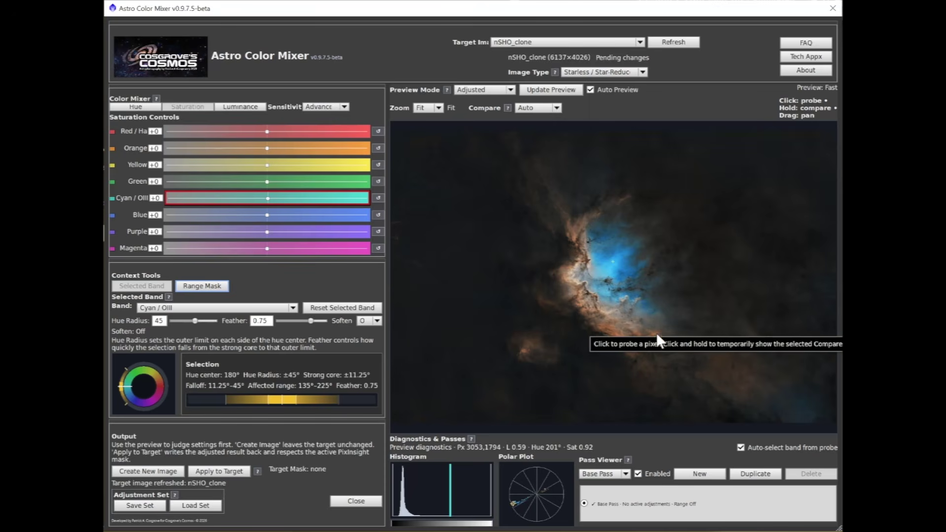
pyautogui.click(607, 325)
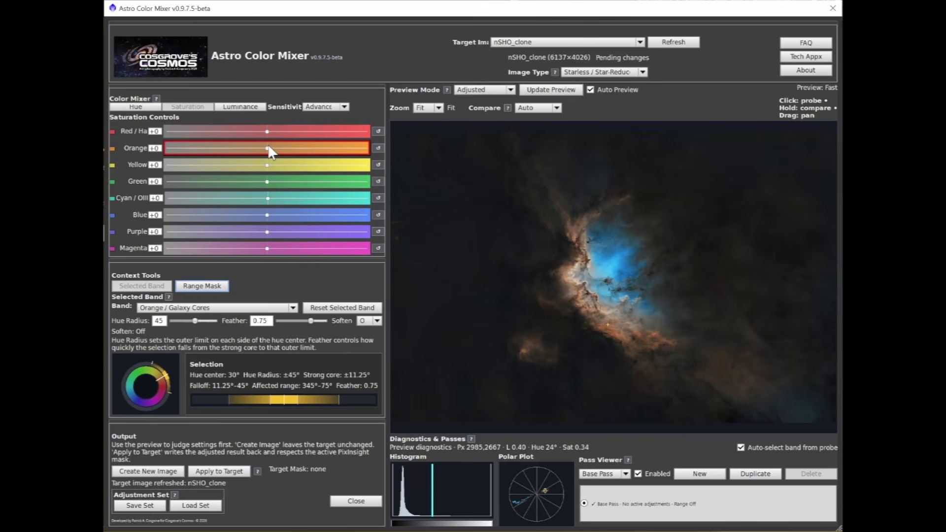
pyautogui.moveTo(267, 147); pyautogui.dragTo(330, 148)
pyautogui.moveTo(267, 165); pyautogui.dragTo(325, 166)
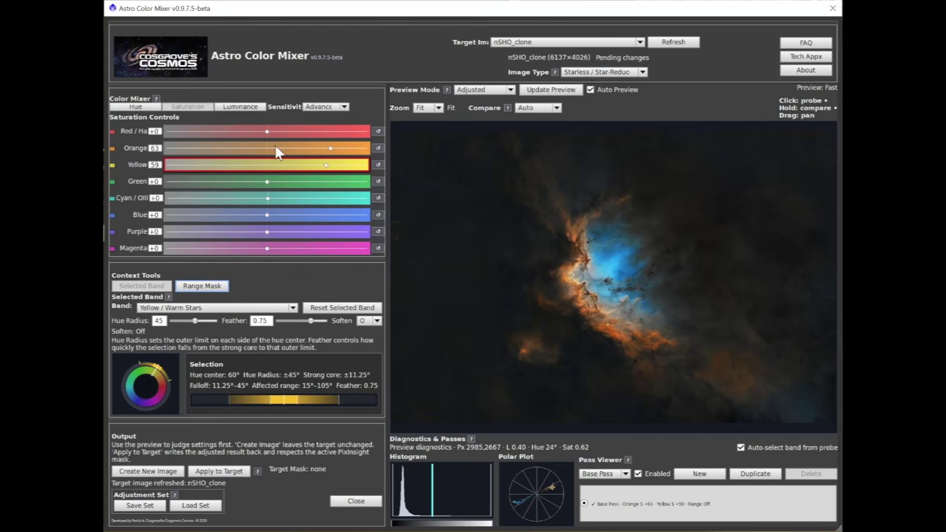
pyautogui.moveTo(267, 132); pyautogui.dragTo(288, 132)
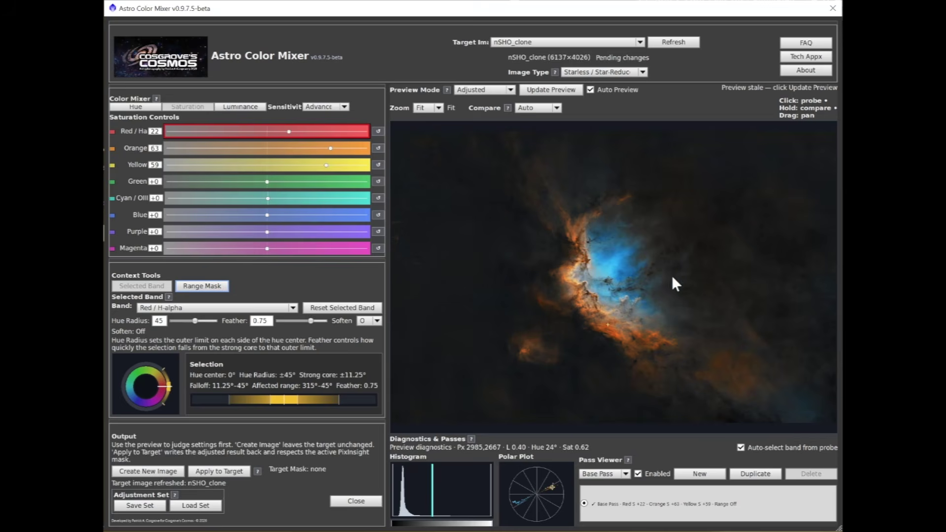
pyautogui.moveTo(692, 286); pyautogui.dragTo(694, 286)
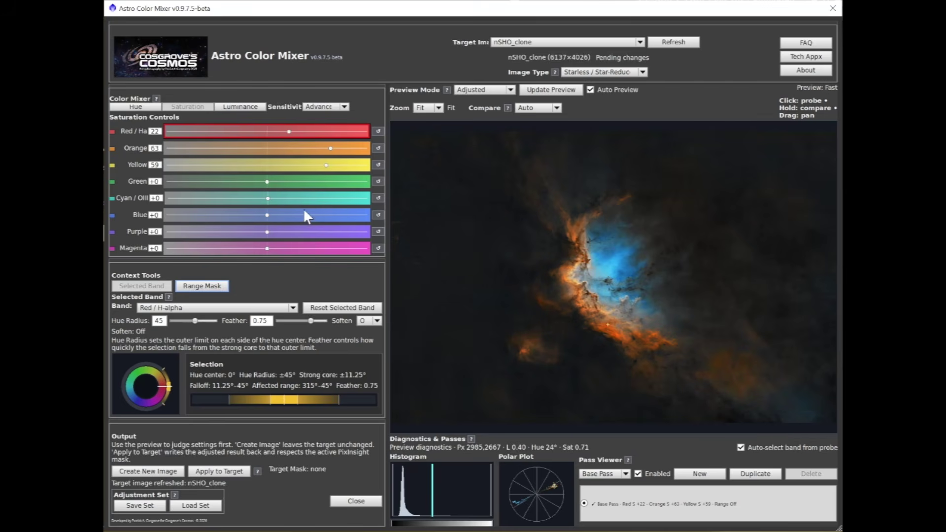
# Raise the Cyan / OIII saturation to +57 and compare the result with the previous state
pyautogui.moveTo(267, 197); pyautogui.dragTo(312, 198)
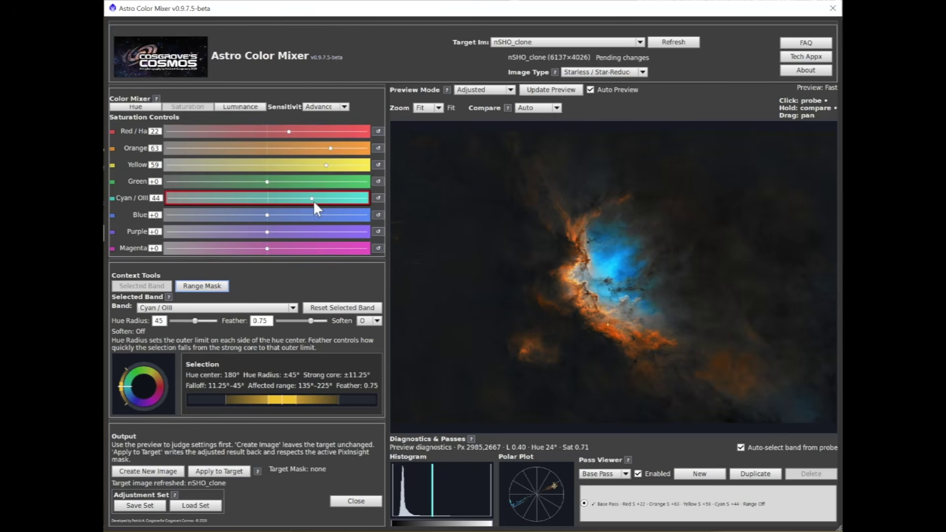
pyautogui.moveTo(311, 196); pyautogui.dragTo(323, 198)
pyautogui.moveTo(682, 284); pyautogui.dragTo(682, 283)
# Add a second adjustment pass and raise its Cyan / OIII luminance to +51.3
pyautogui.click(703, 475)
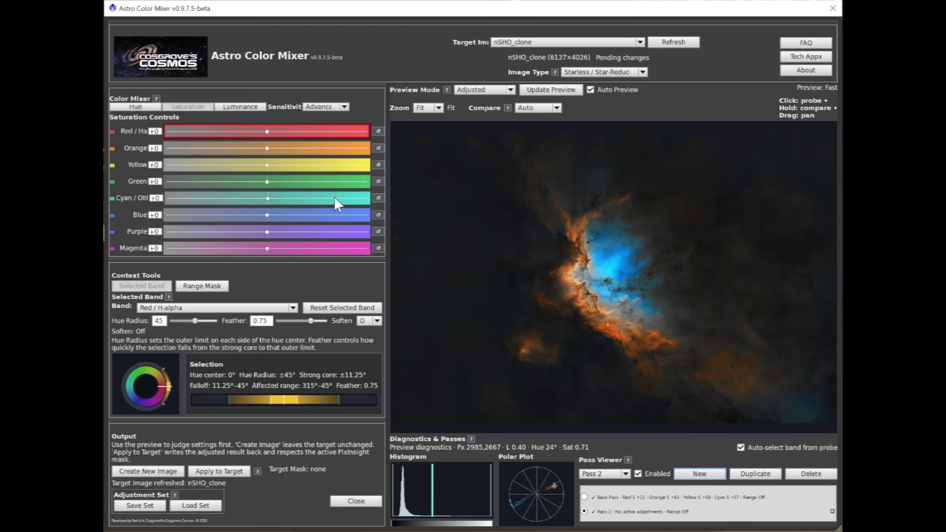
pyautogui.click(251, 107)
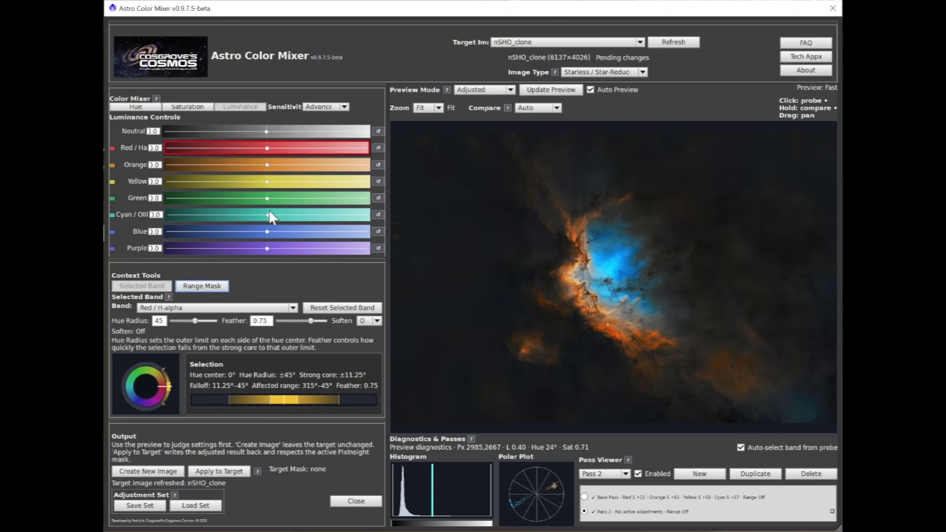
pyautogui.moveTo(269, 214); pyautogui.dragTo(301, 218)
pyautogui.click(318, 216)
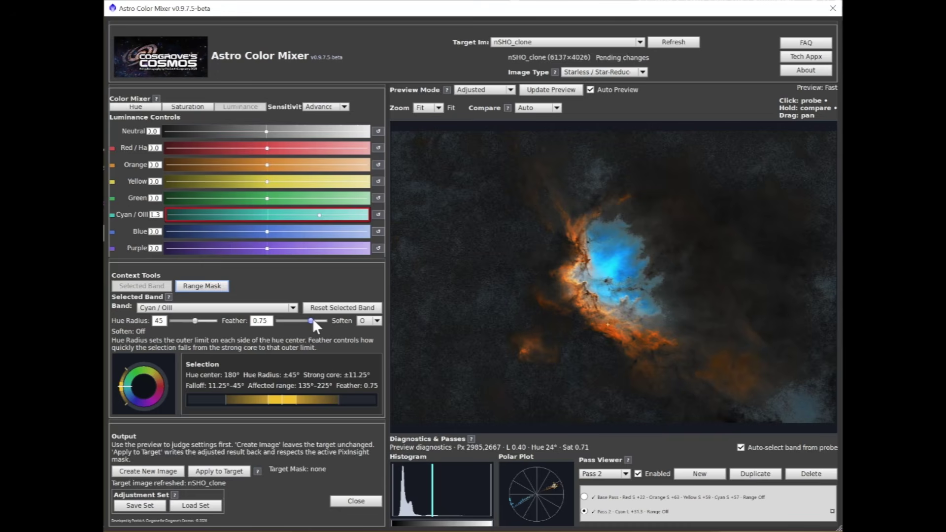
# Set the Cyan / OIII band's feather to 0.83, update the preview, and set its softening to 3 px
pyautogui.moveTo(311, 318)
pyautogui.mouseDown()
pyautogui.moveTo(302, 318)
pyautogui.moveTo(324, 317)
pyautogui.moveTo(314, 318)
pyautogui.mouseUp()
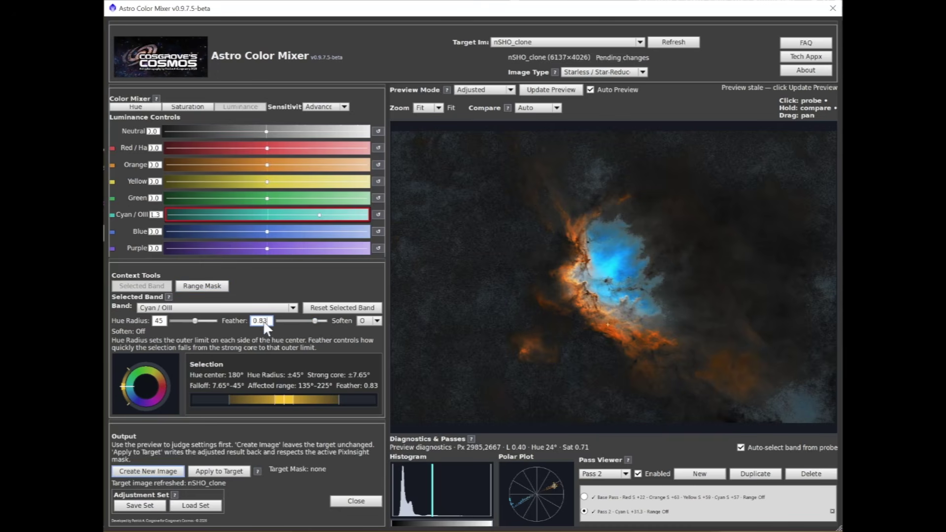
pyautogui.click(551, 89)
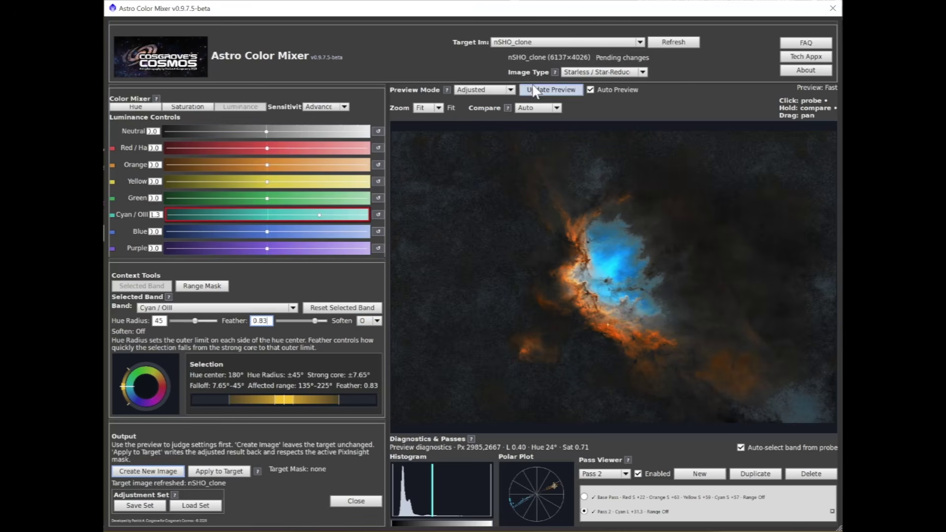
pyautogui.click(375, 322)
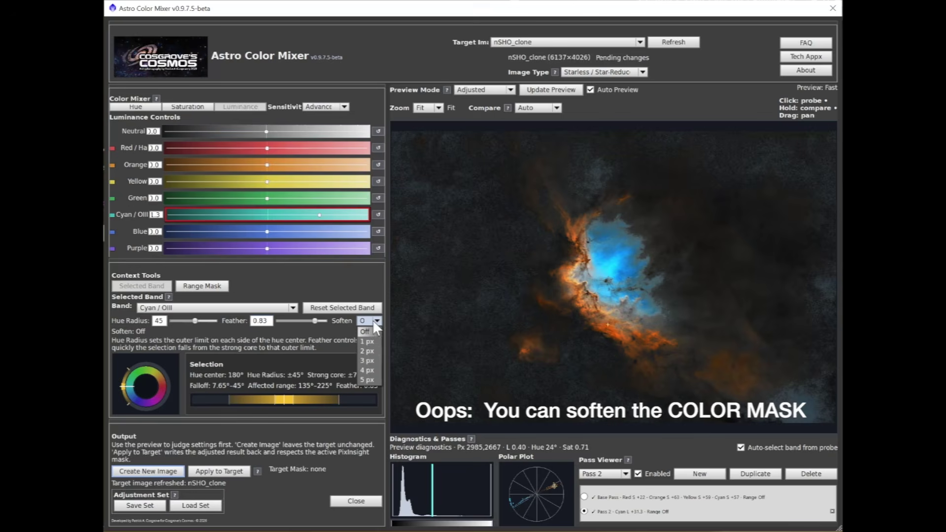
pyautogui.click(367, 361)
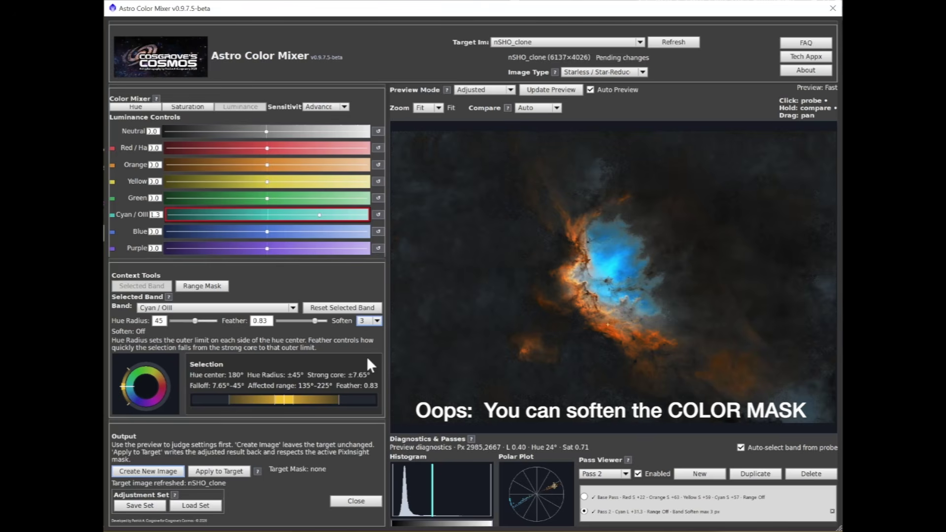
# Preview the combined mask and compare it with softening Off and at 3 px
pyautogui.click(510, 89)
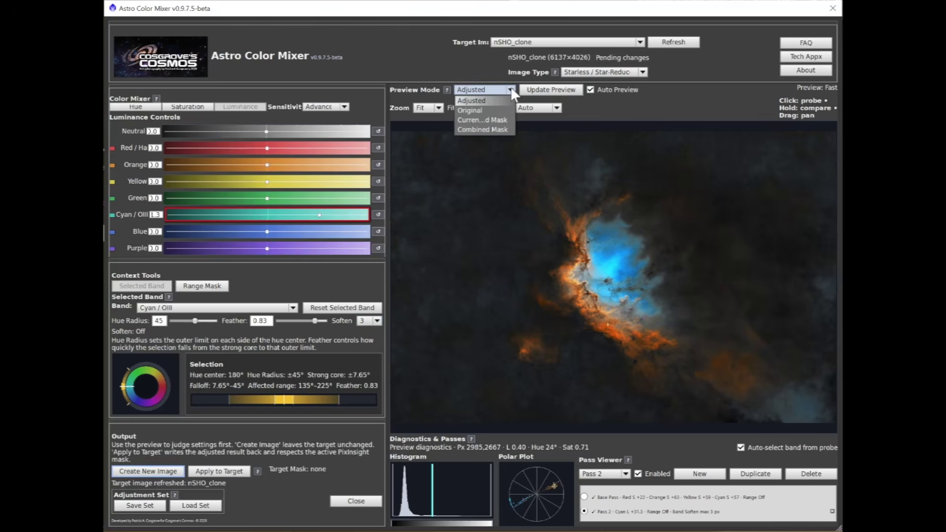
pyautogui.click(494, 130)
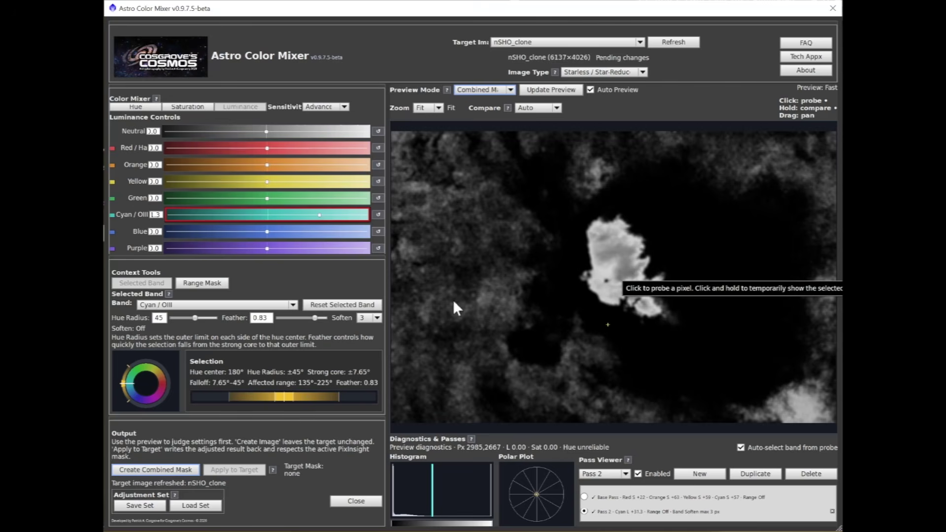
pyautogui.click(377, 318)
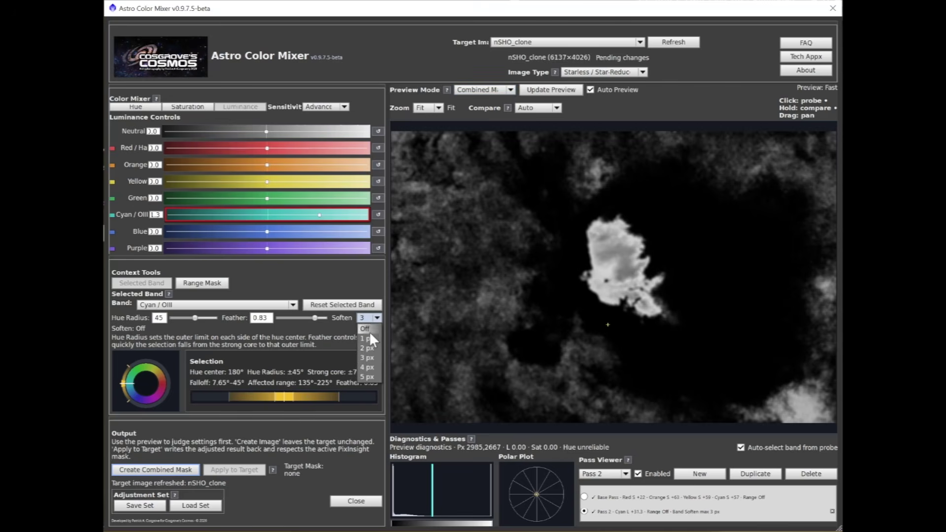
pyautogui.click(370, 333)
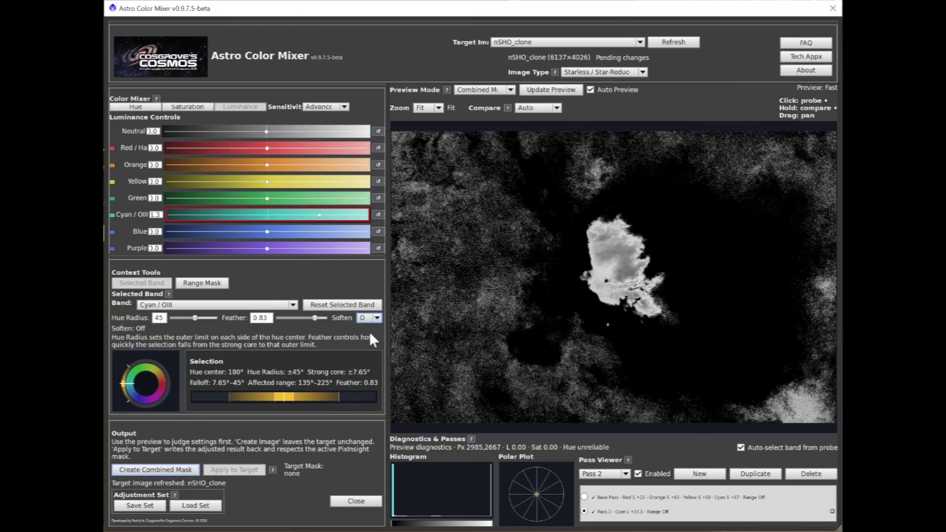
pyautogui.click(377, 318)
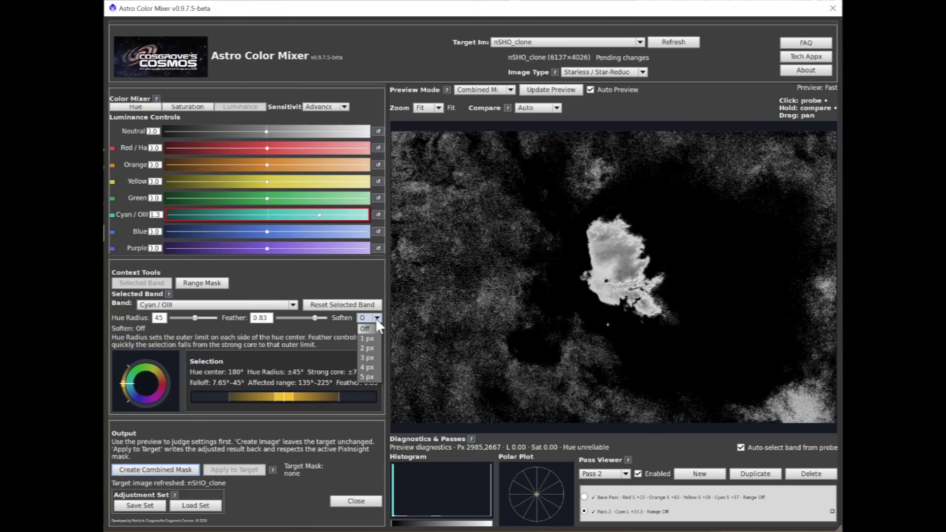
pyautogui.click(374, 355)
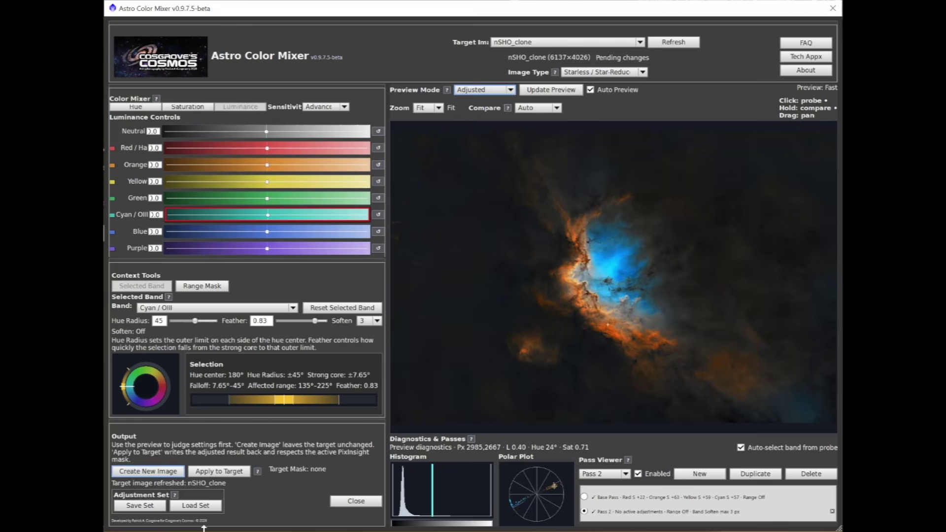
# Create a new image from the adjustments and close the Astro Color Mixer script
pyautogui.click(153, 473)
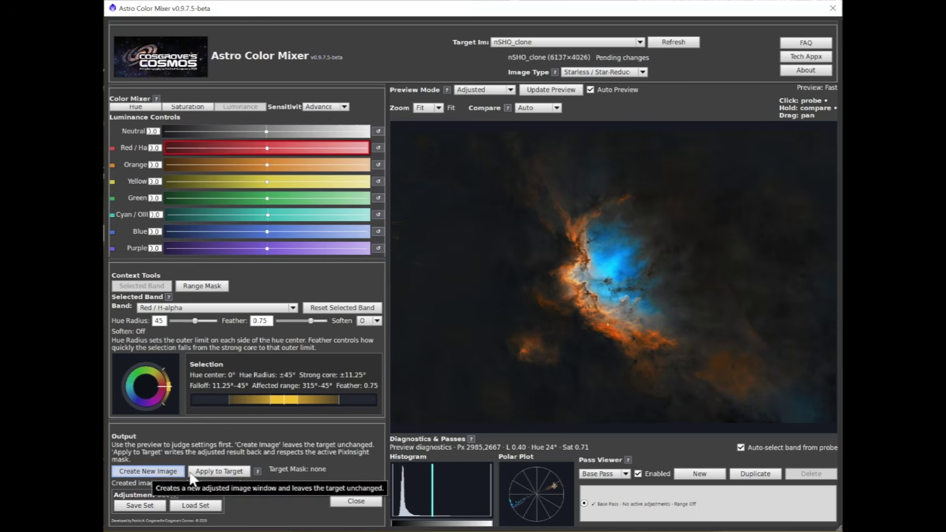
pyautogui.click(363, 501)
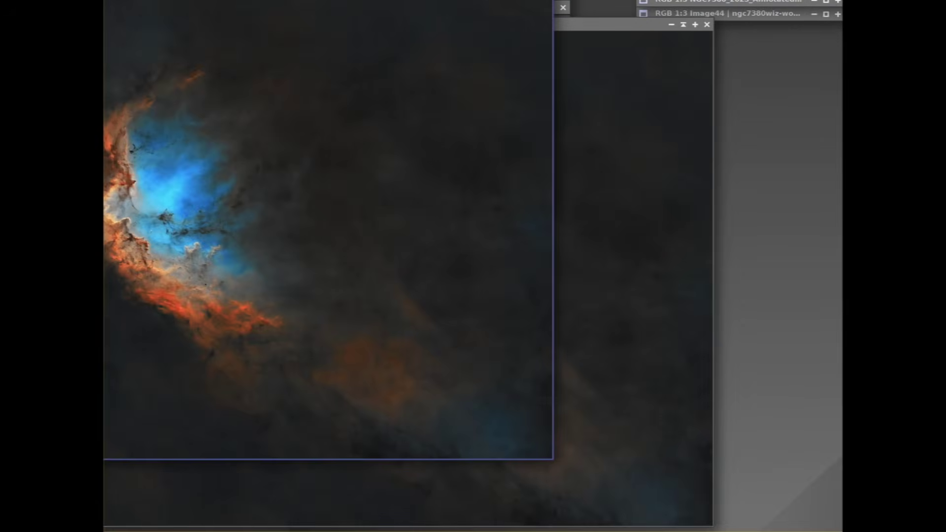